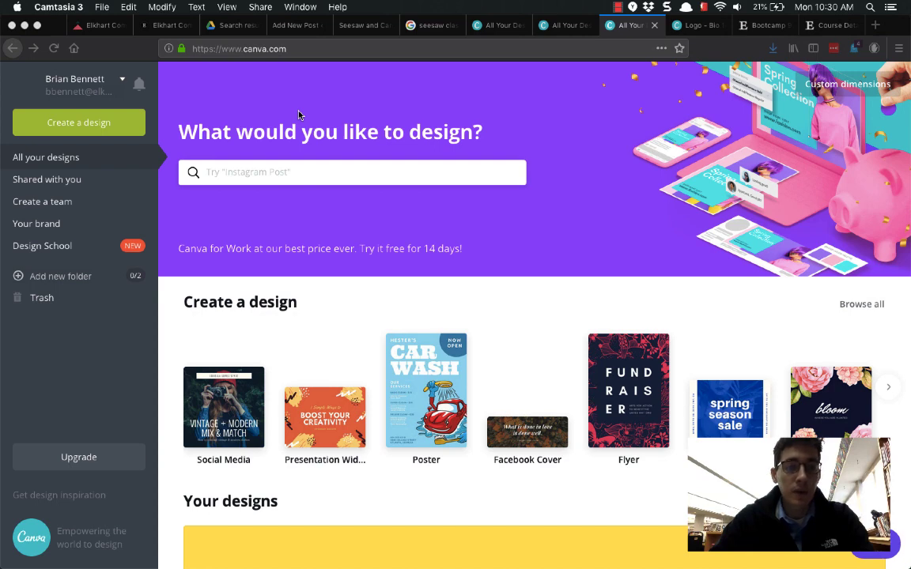
# Step: Create a blank design with custom dimensions of 1024 × 200 px
pyautogui.click(98, 120)
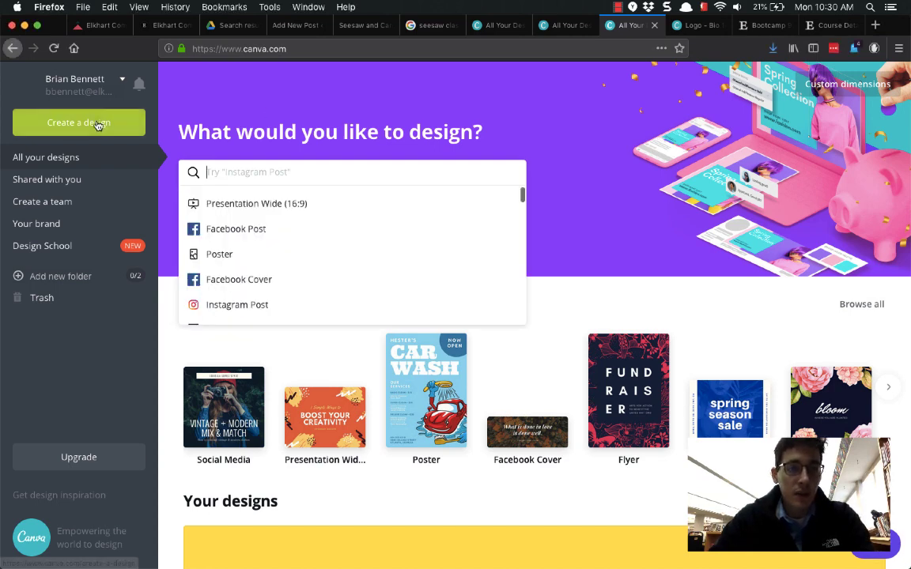
pyautogui.scroll(-15, 333, 239)
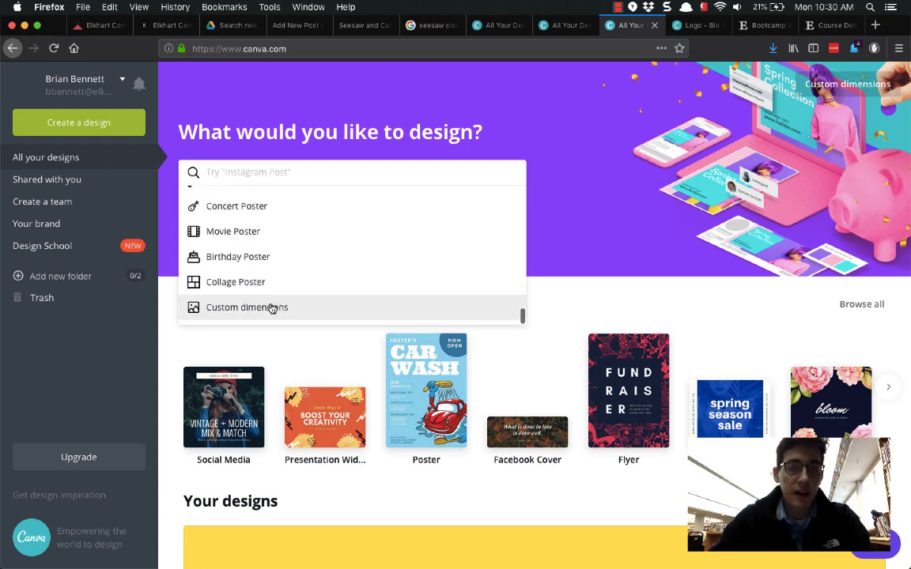
pyautogui.click(290, 308)
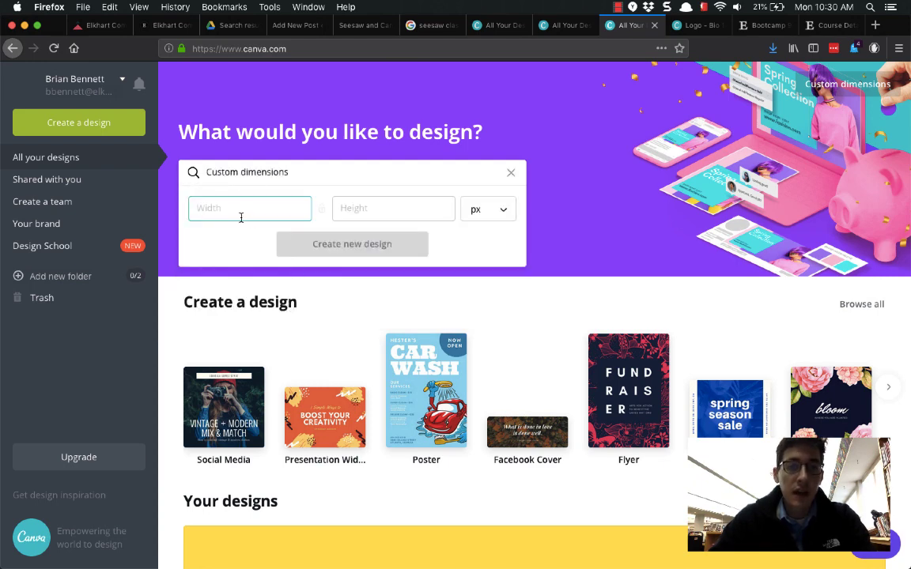
pyautogui.write('1024')
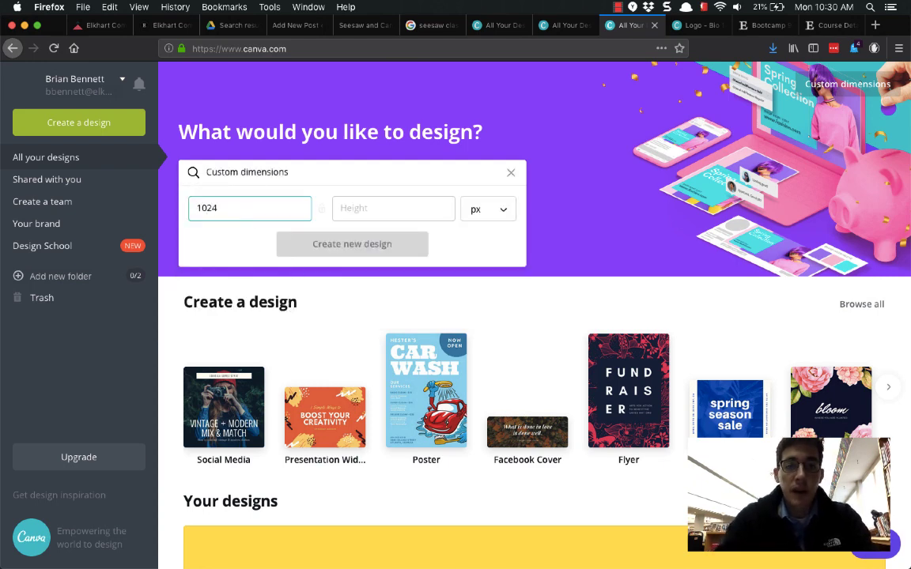
pyautogui.press('Tab')
pyautogui.write('200')
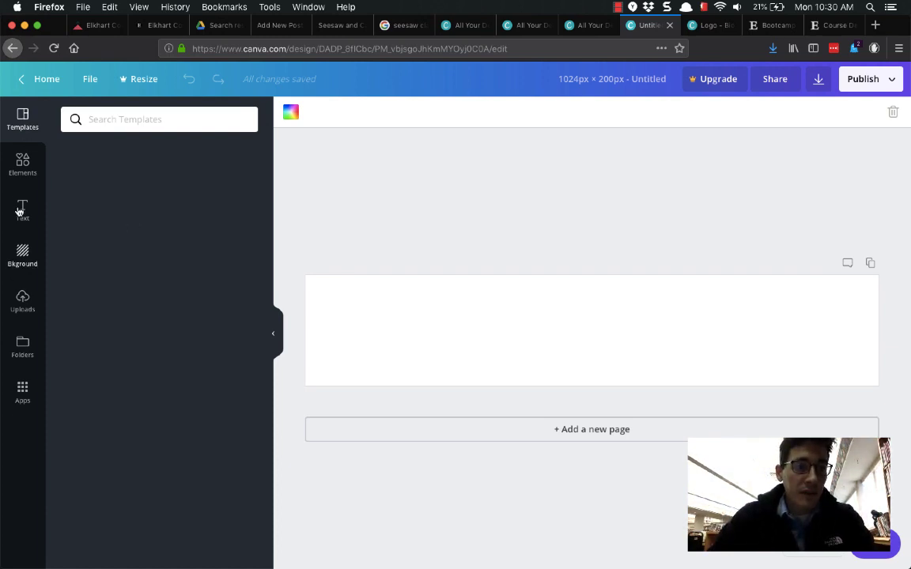
# Step: Show the Elements library and scroll through its shapes, grids and graphics
pyautogui.click(23, 161)
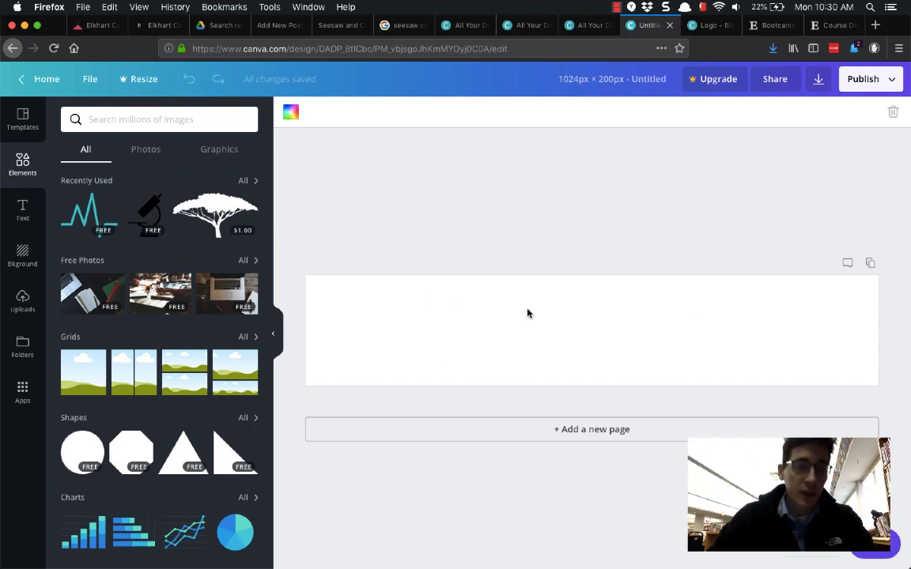
pyautogui.scroll(-2, 163, 267)
pyautogui.scroll(2, 163, 267)
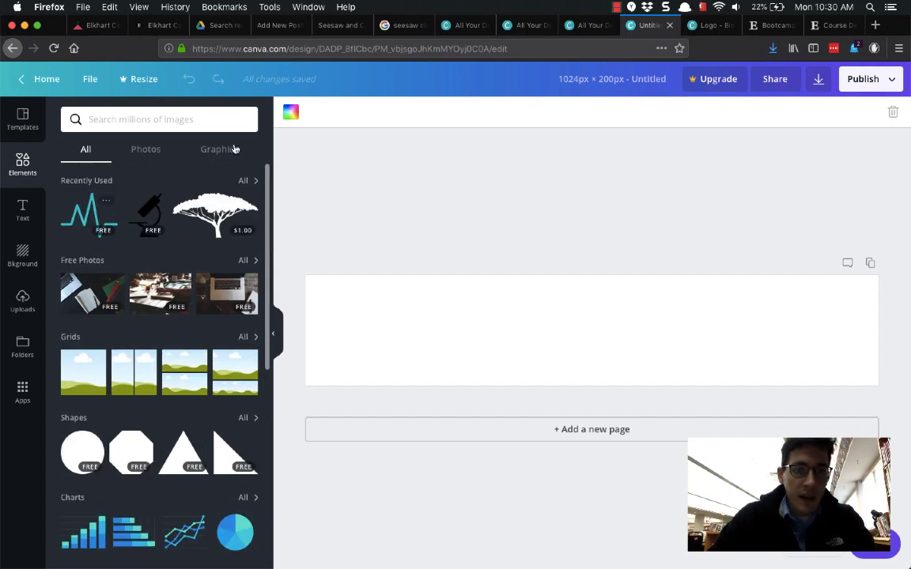
# Step: Apply the yellow-green gradient from Backgrounds to the banner and bring up its filter options
pyautogui.click(20, 265)
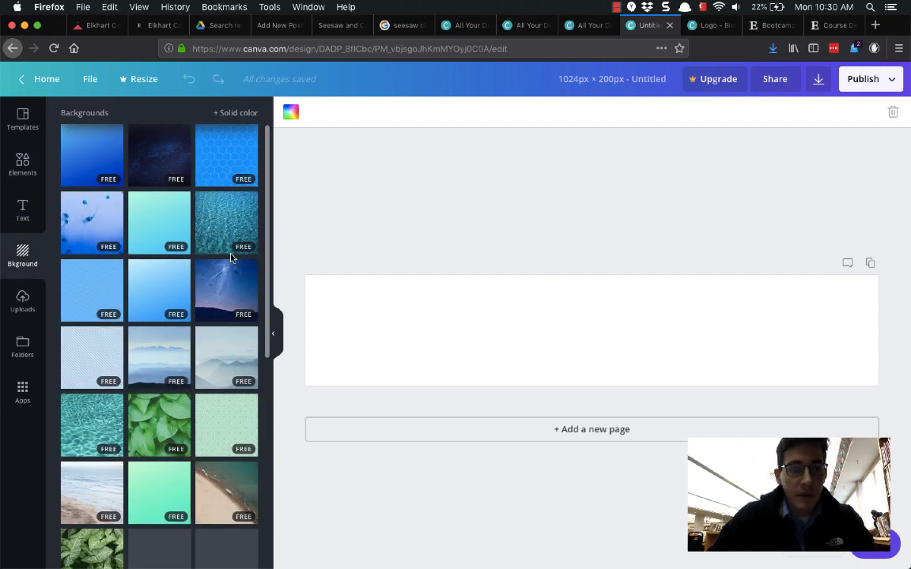
pyautogui.scroll(-3, 211, 362)
pyautogui.scroll(3, 211, 362)
pyautogui.scroll(-3, 214, 301)
pyautogui.scroll(-1, 210, 308)
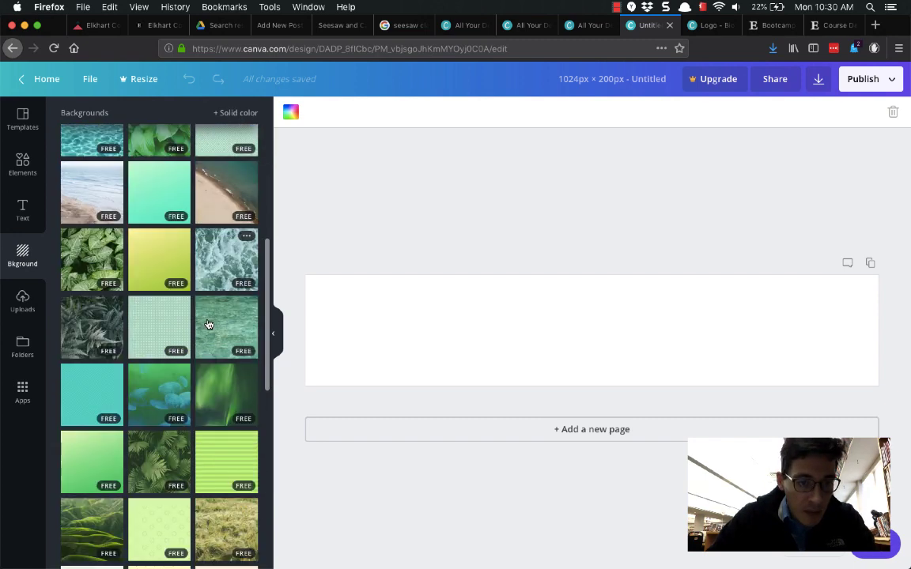
pyautogui.click(226, 463)
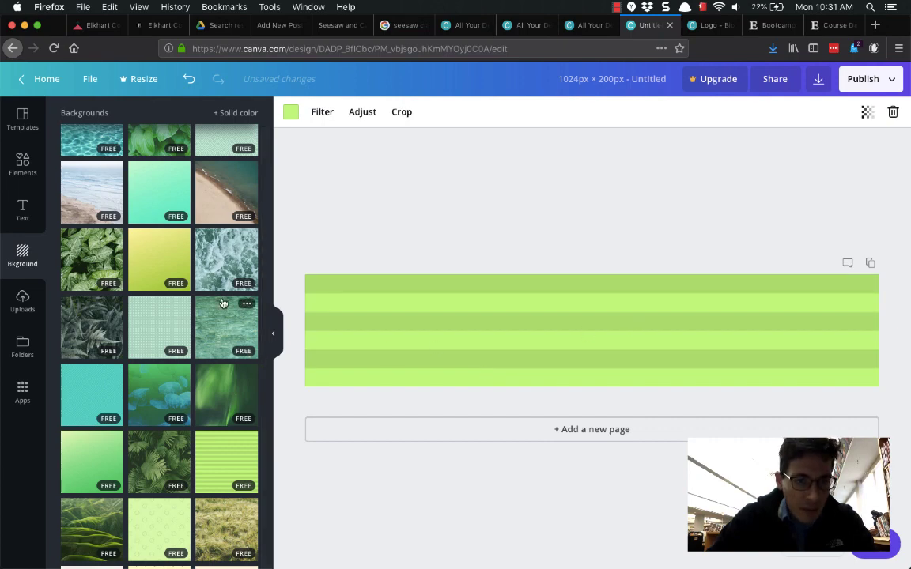
pyautogui.click(161, 261)
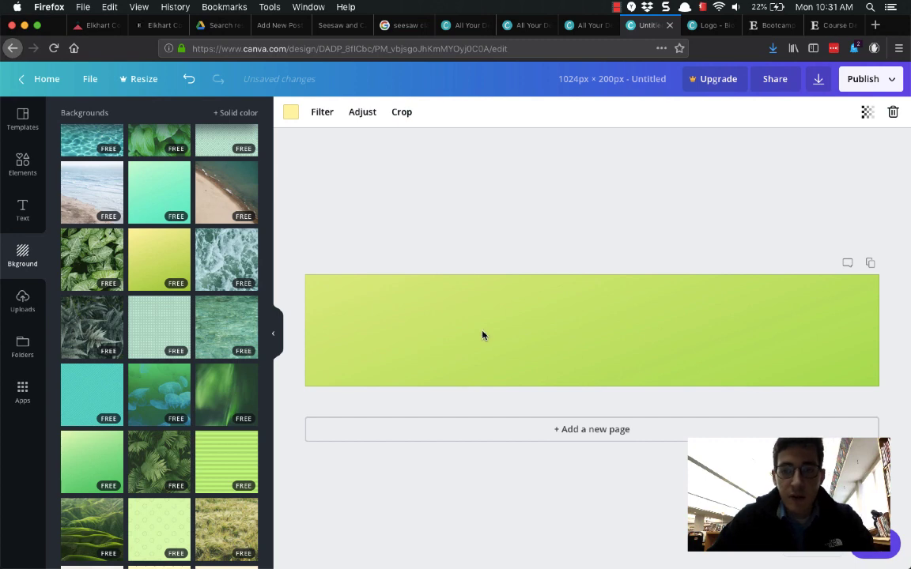
pyautogui.scroll(5, 132, 269)
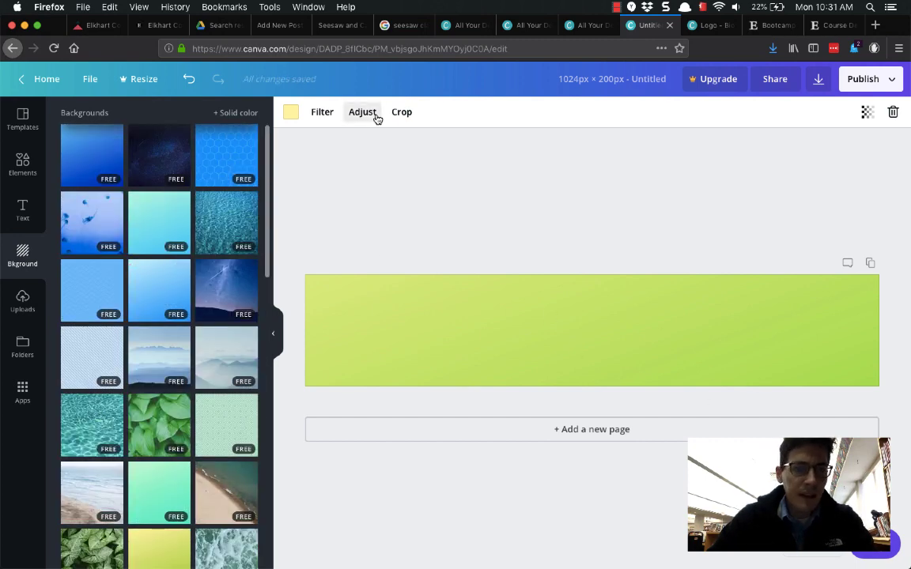
pyautogui.click(321, 111)
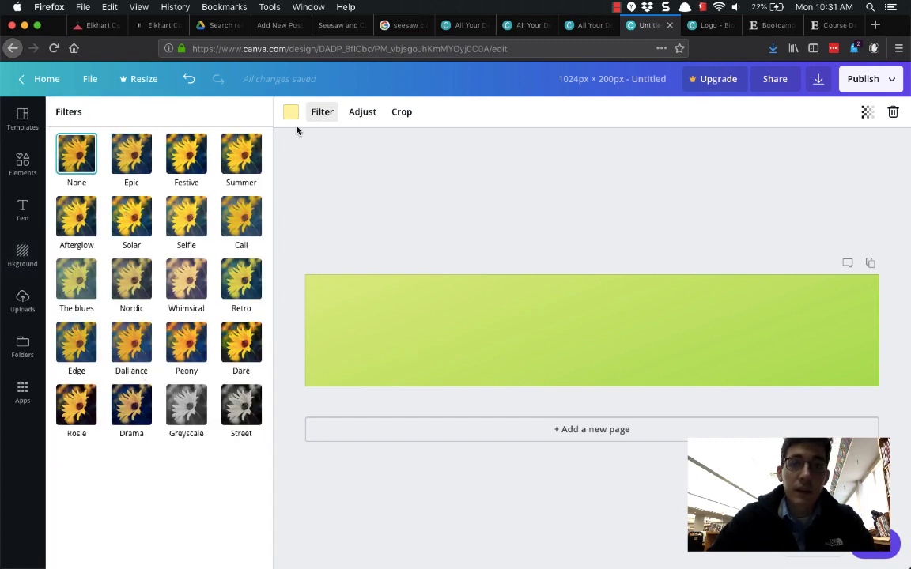
# Step: Browse the full Icons collection in the Elements library
pyautogui.click(23, 166)
pyautogui.scroll(-1, 166, 364)
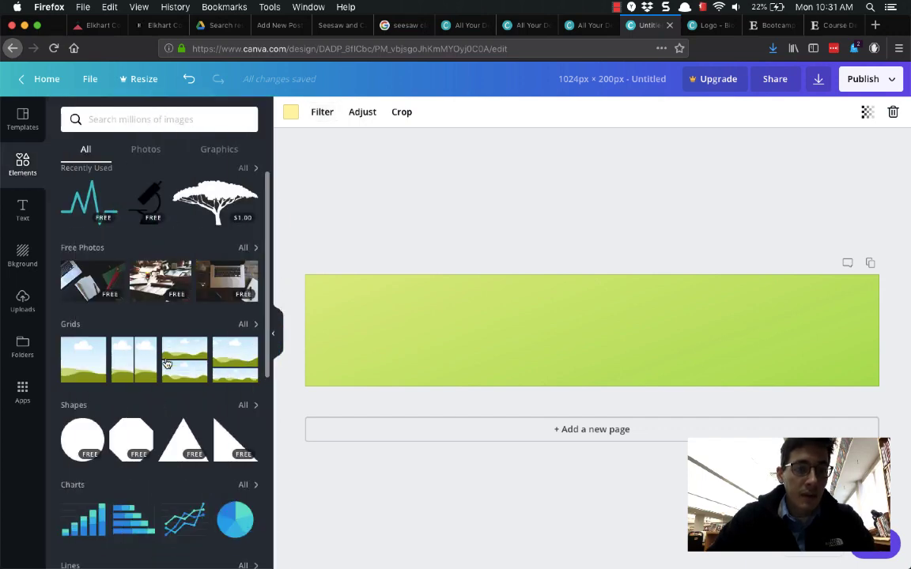
pyautogui.scroll(-10, 166, 364)
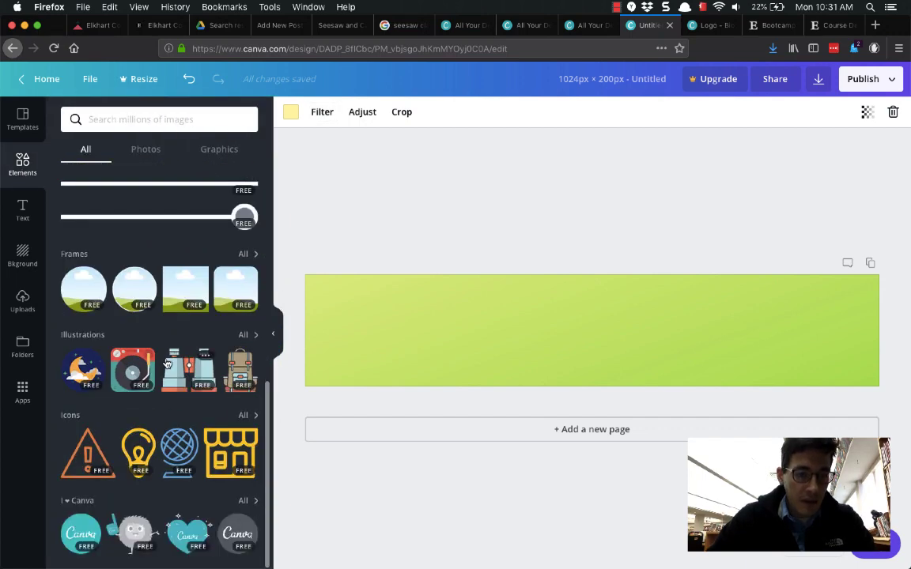
pyautogui.click(243, 415)
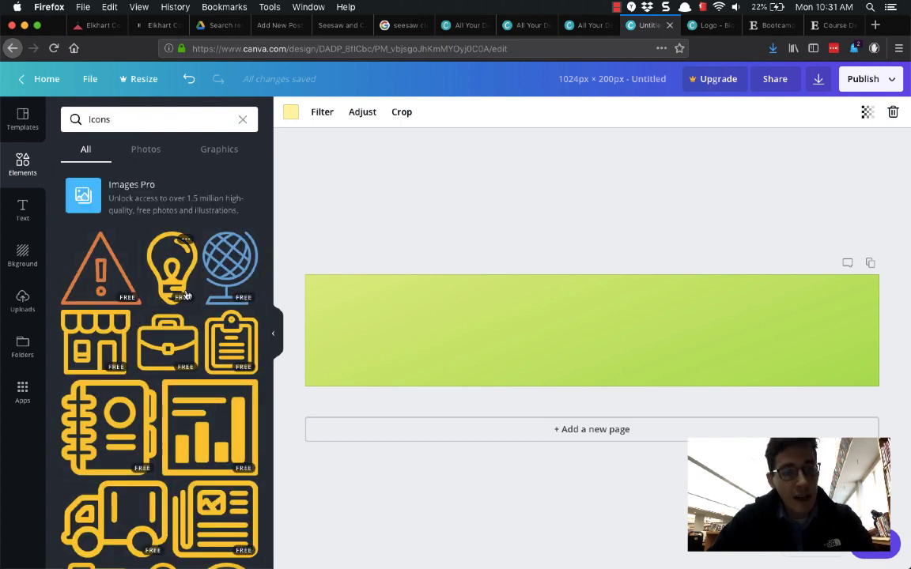
pyautogui.scroll(-2, 187, 295)
pyautogui.scroll(-4, 186, 295)
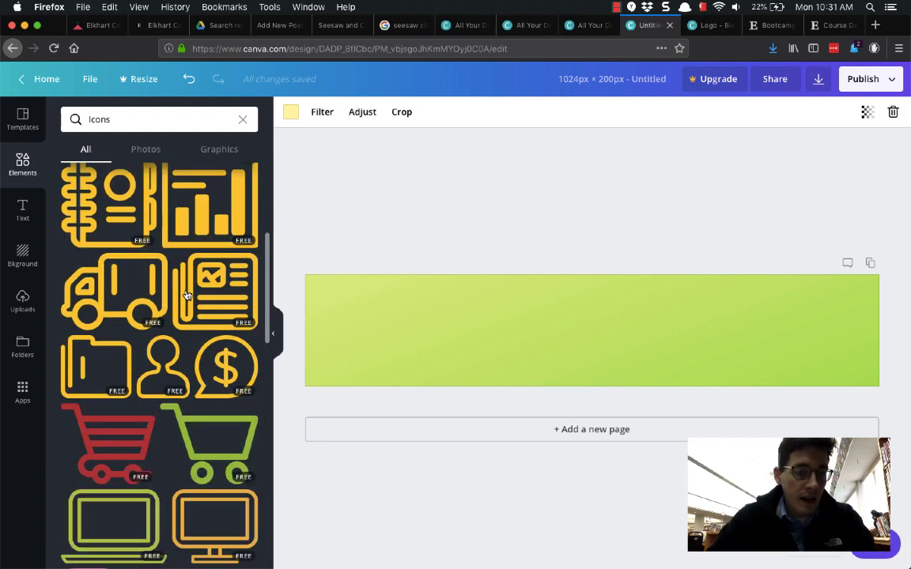
pyautogui.scroll(-4, 187, 294)
pyautogui.scroll(-4, 177, 396)
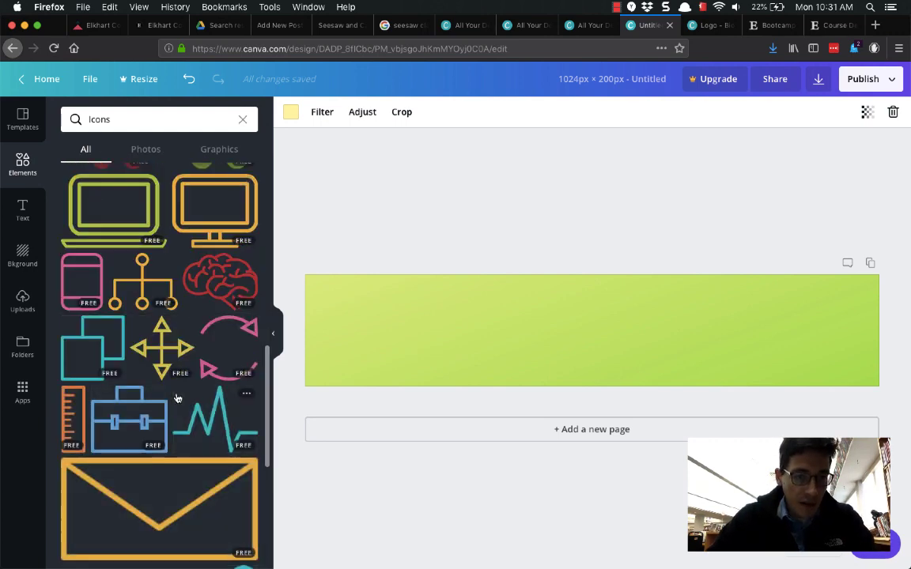
pyautogui.scroll(-5, 177, 398)
pyautogui.scroll(-5, 177, 397)
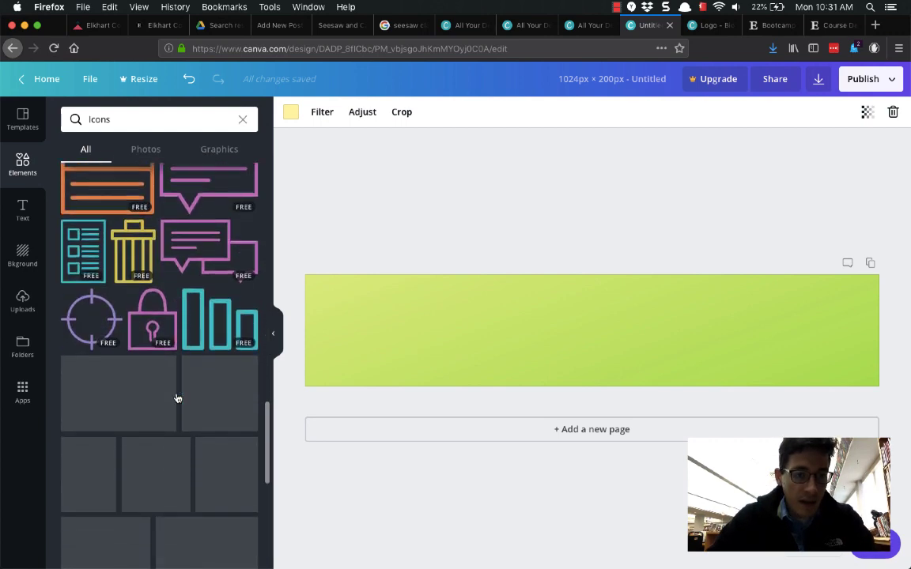
pyautogui.scroll(-5, 178, 398)
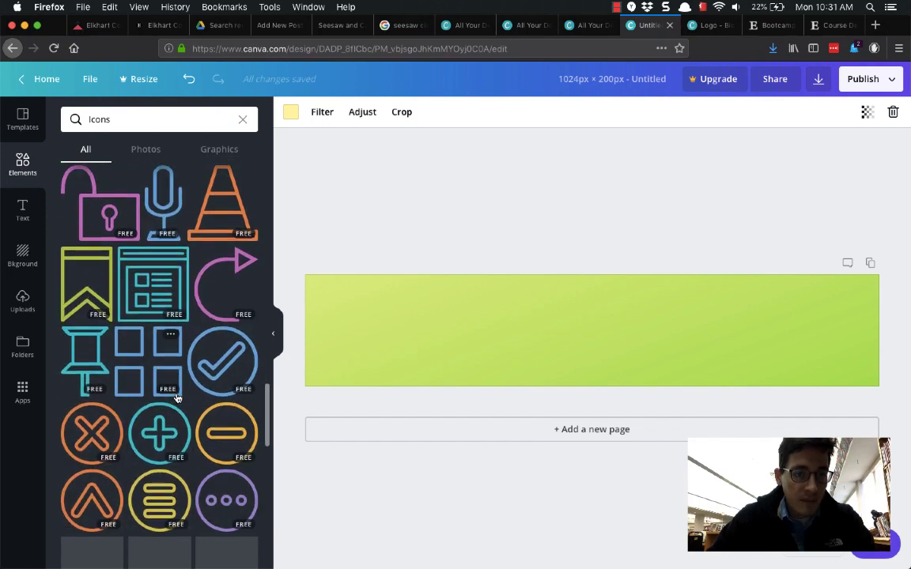
pyautogui.scroll(-3, 177, 398)
pyautogui.scroll(5, 177, 398)
pyautogui.scroll(3, 178, 398)
pyautogui.scroll(-10, 194, 357)
pyautogui.scroll(2, 194, 357)
pyautogui.scroll(3, 194, 357)
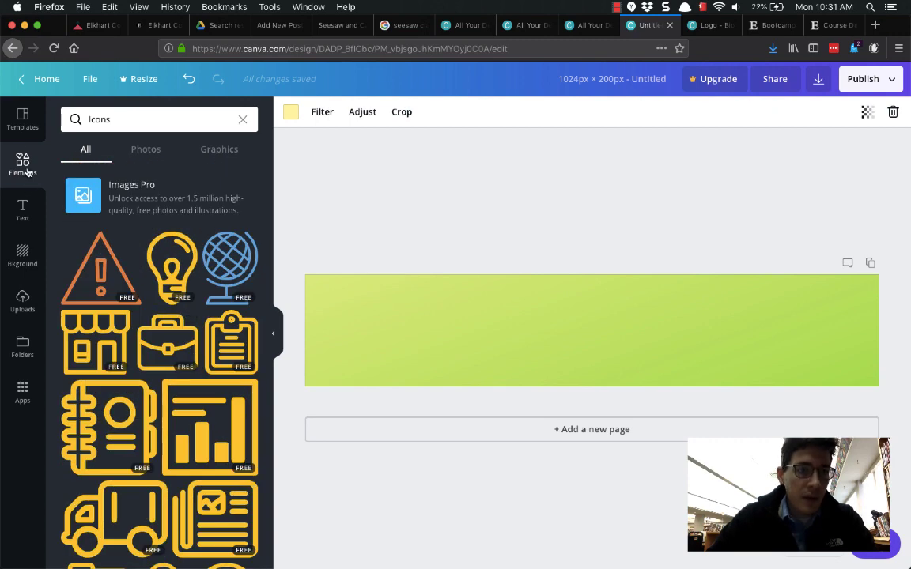
# Step: Add the black microscope, place it at the banner's left end and tilt it about 30°
pyautogui.click(243, 120)
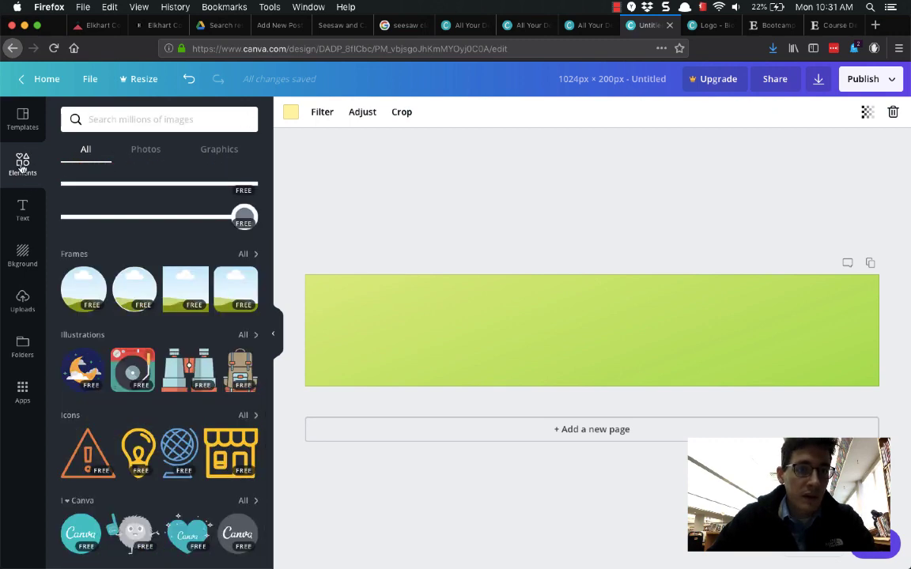
pyautogui.scroll(5, 196, 240)
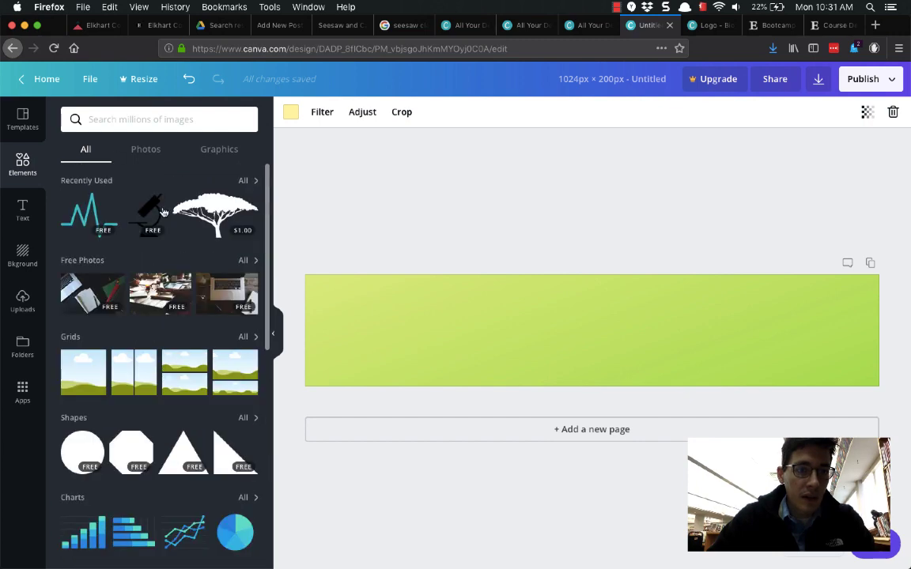
pyautogui.click(150, 211)
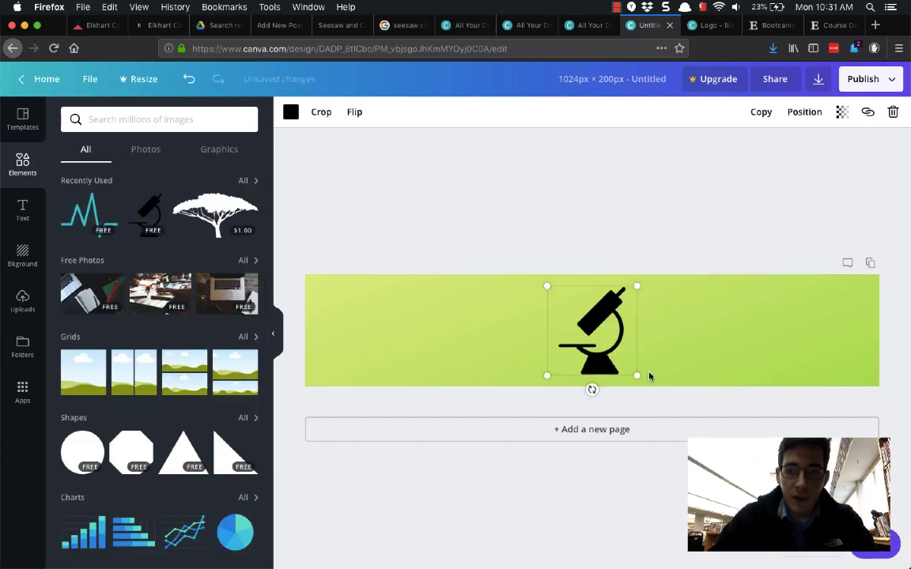
pyautogui.moveTo(534, 320); pyautogui.dragTo(384, 326)
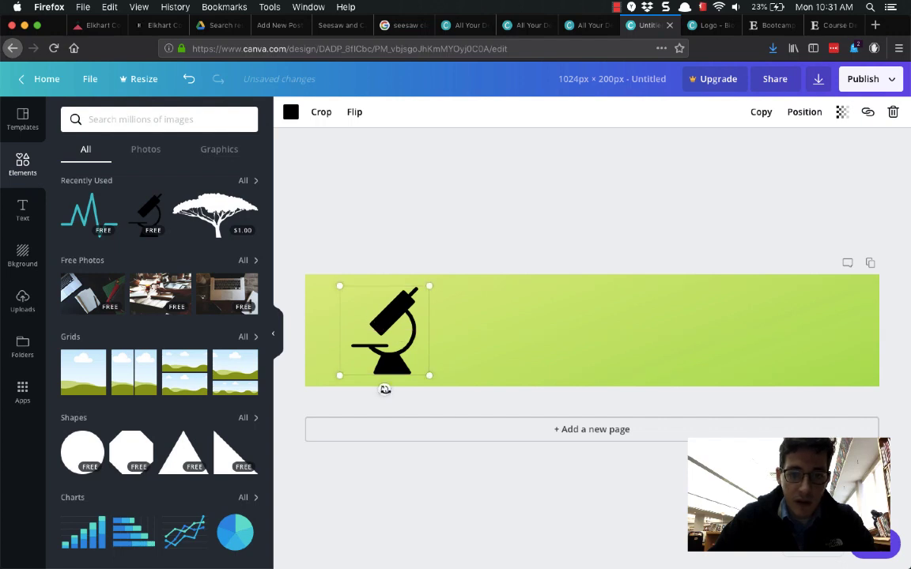
pyautogui.moveTo(382, 389); pyautogui.dragTo(364, 384)
pyautogui.moveTo(404, 319); pyautogui.dragTo(392, 315)
pyautogui.click(291, 112)
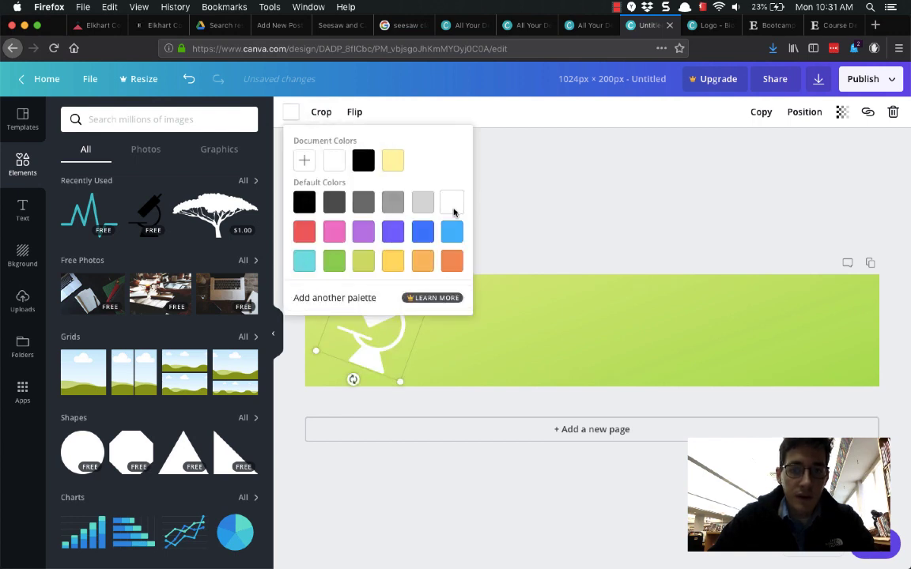
pyautogui.click(593, 233)
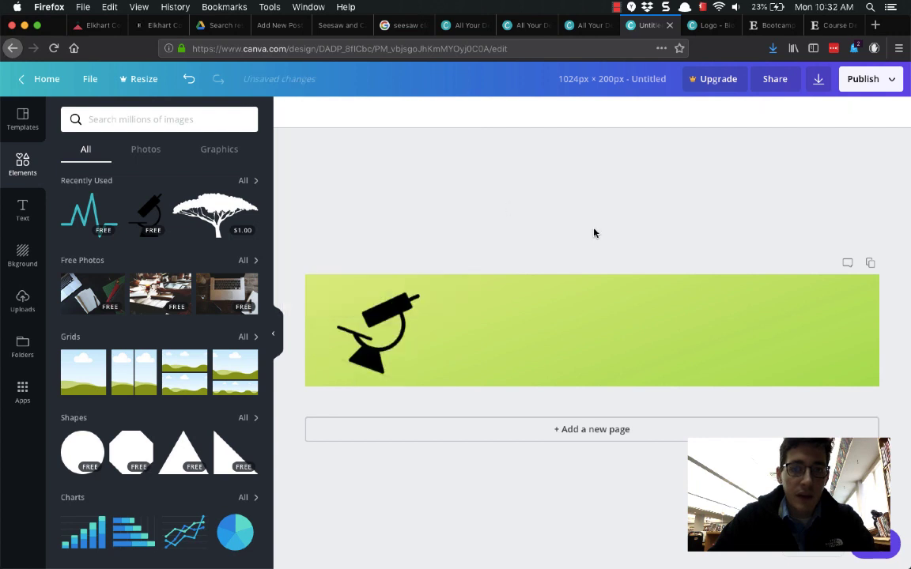
# Step: Add the heartbeat line graphic, enlarge it and move it left over the microscope
pyautogui.click(89, 212)
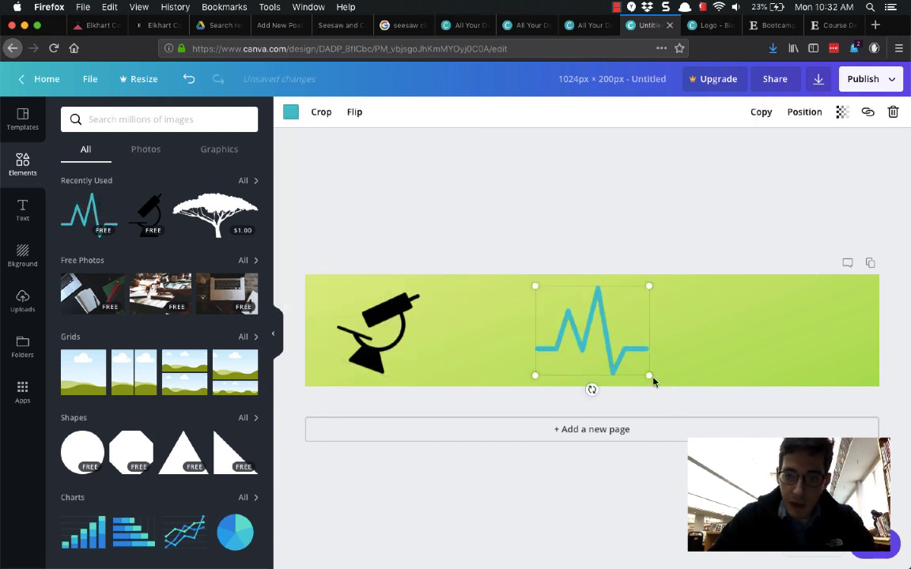
pyautogui.moveTo(648, 376); pyautogui.dragTo(729, 423)
pyautogui.moveTo(583, 345); pyautogui.dragTo(456, 327)
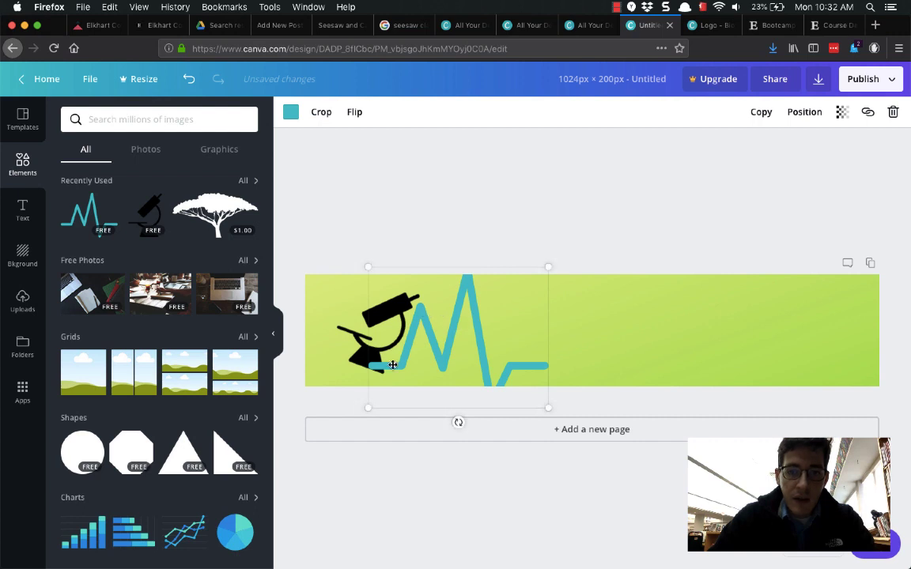
# Step: Send the heartbeat line backward behind the microscope and nudge it slightly left
pyautogui.click(795, 112)
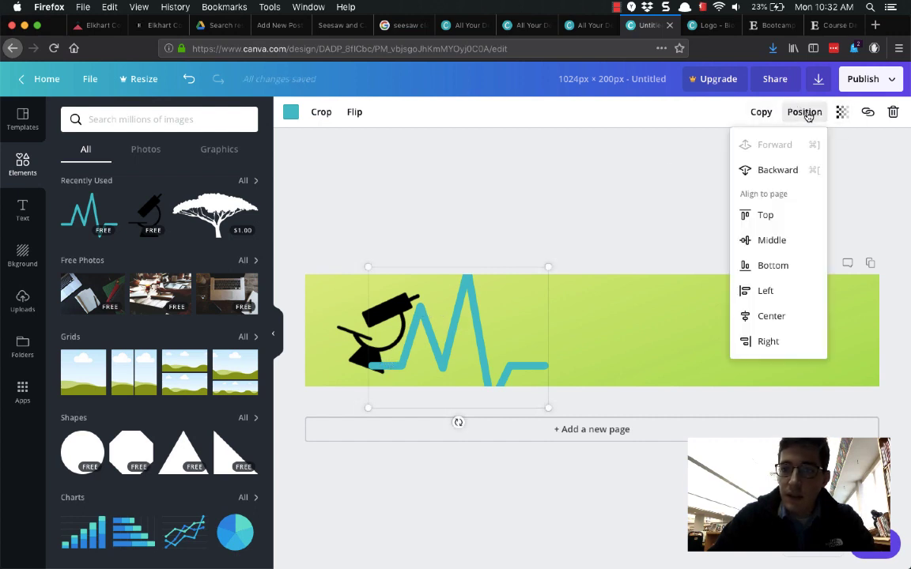
pyautogui.click(783, 167)
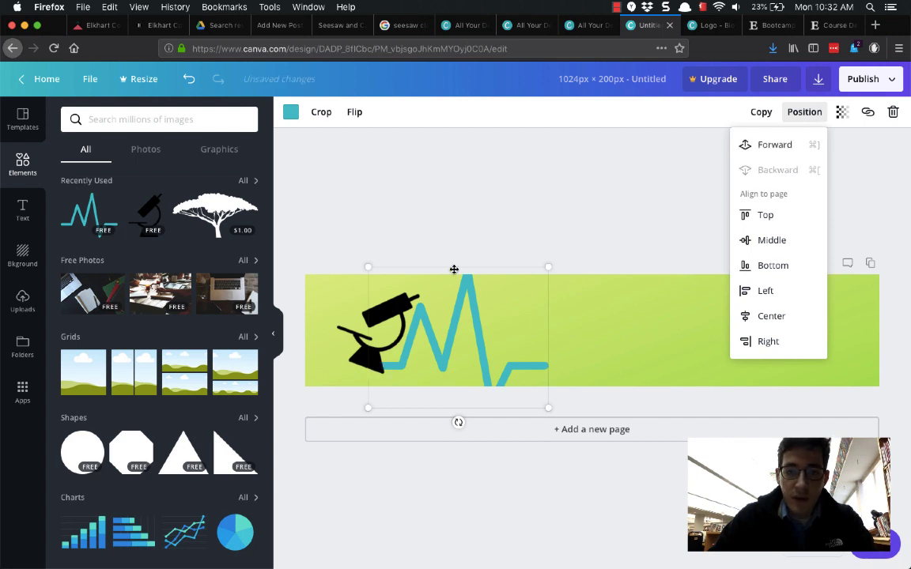
pyautogui.moveTo(418, 332)
pyautogui.mouseDown()
pyautogui.moveTo(429, 330)
pyautogui.moveTo(415, 329)
pyautogui.mouseUp()
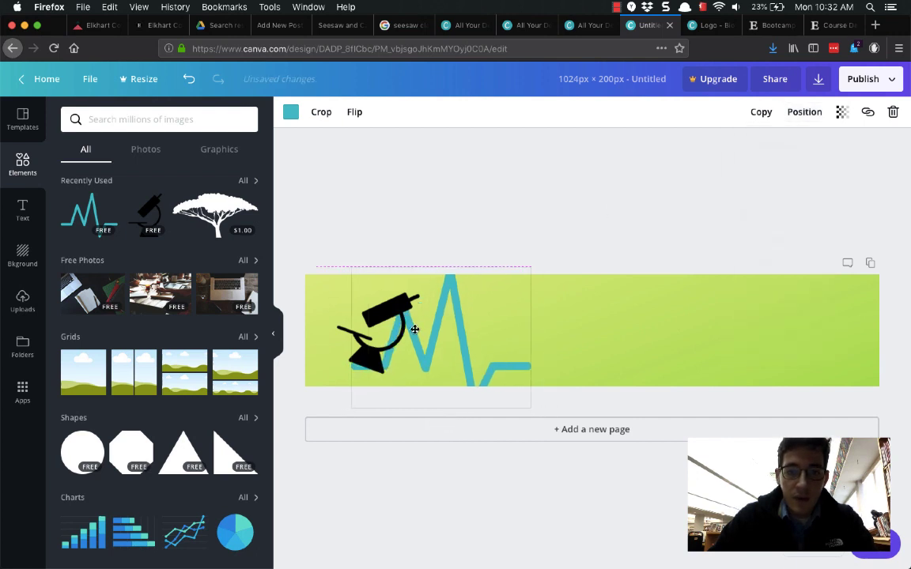
pyautogui.click(291, 111)
# Step: Recolour the heartbeat line white and scroll the Text templates to the DAZZLE style
pyautogui.click(451, 202)
pyautogui.click(22, 209)
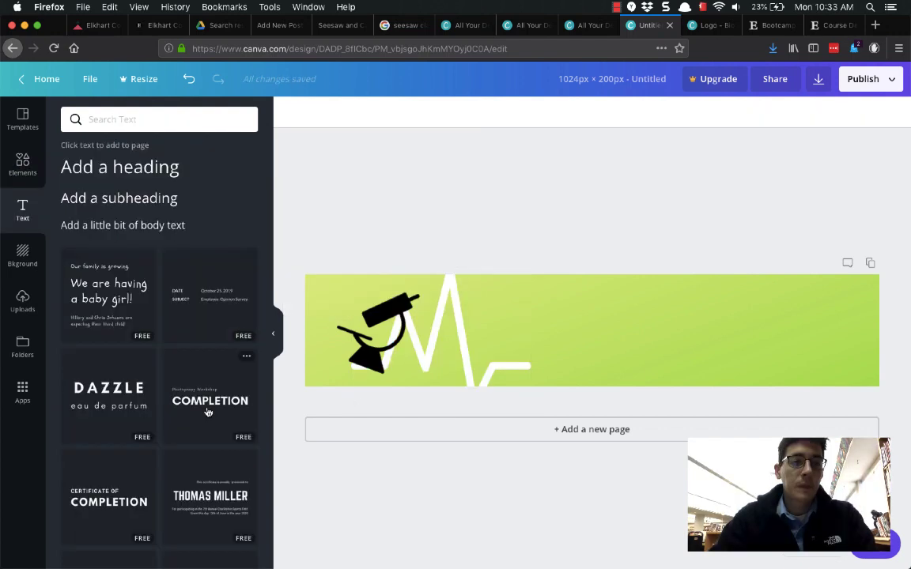
pyautogui.scroll(-3, 196, 439)
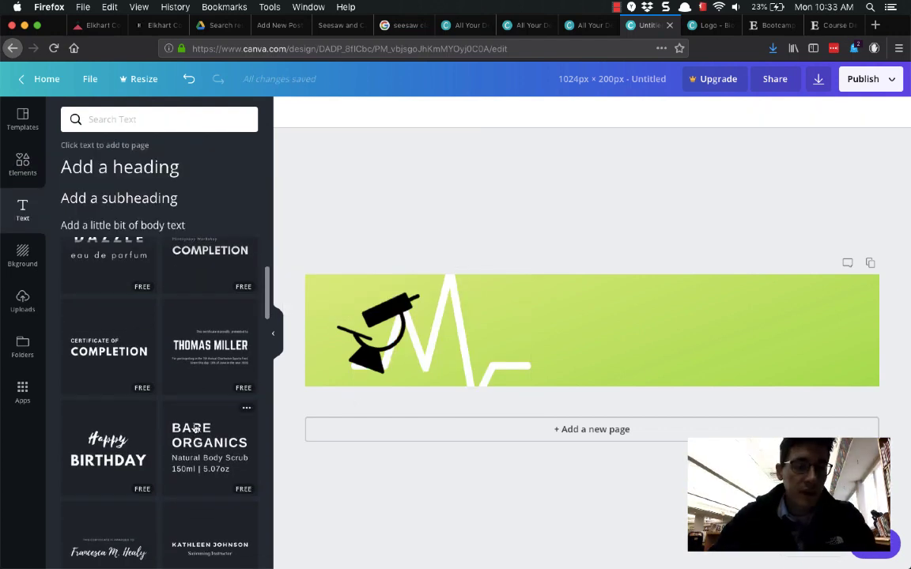
pyautogui.scroll(-2, 192, 389)
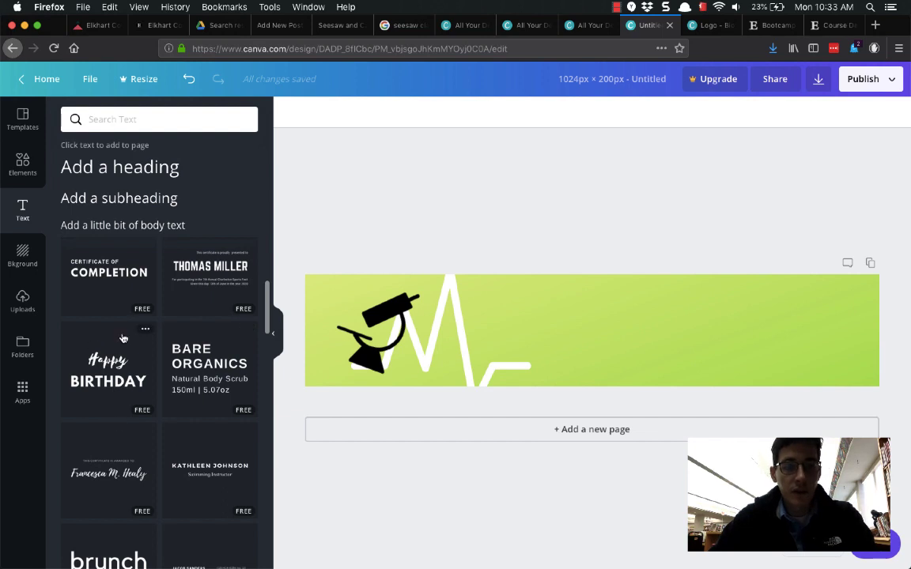
pyautogui.scroll(-2, 156, 376)
pyautogui.scroll(5, 157, 375)
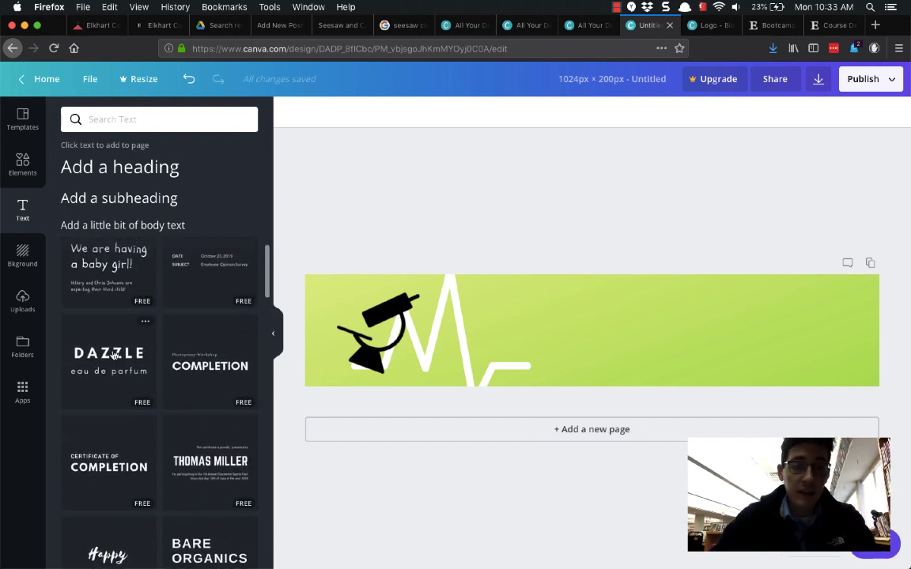
# Step: Place the DAZZLE text template on the banner and change its heading to BIO 101
pyautogui.click(119, 356)
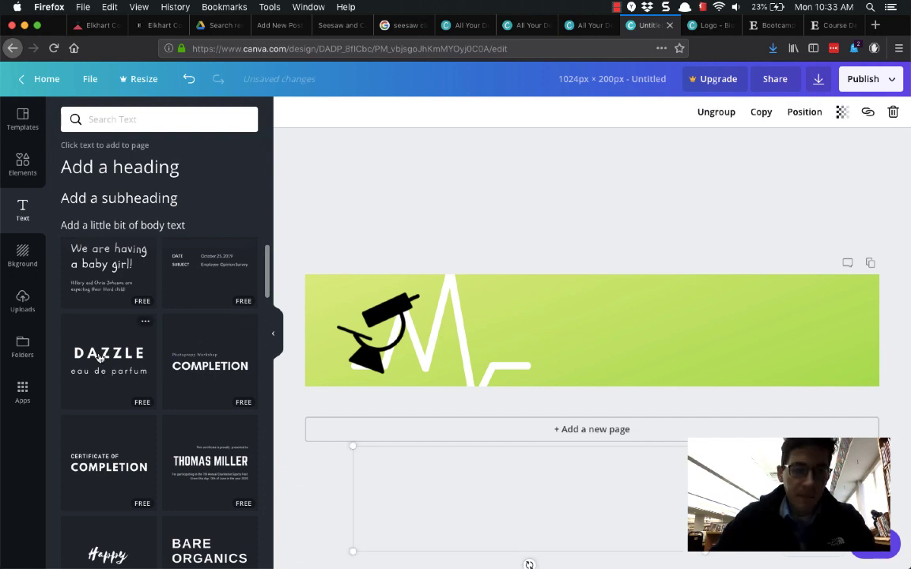
pyautogui.moveTo(643, 332); pyautogui.dragTo(636, 306)
pyautogui.click(629, 308)
pyautogui.doubleClick(628, 308)
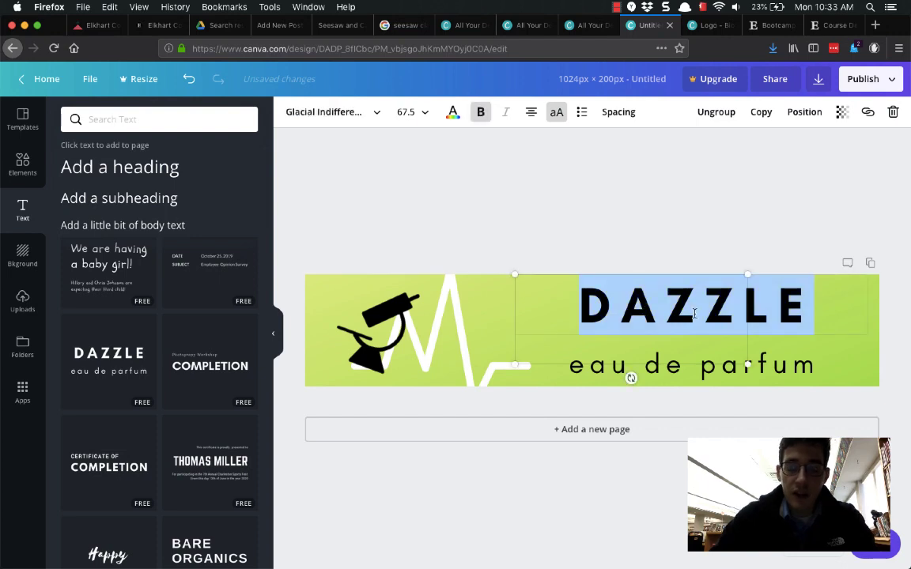
pyautogui.write('BIO 101')
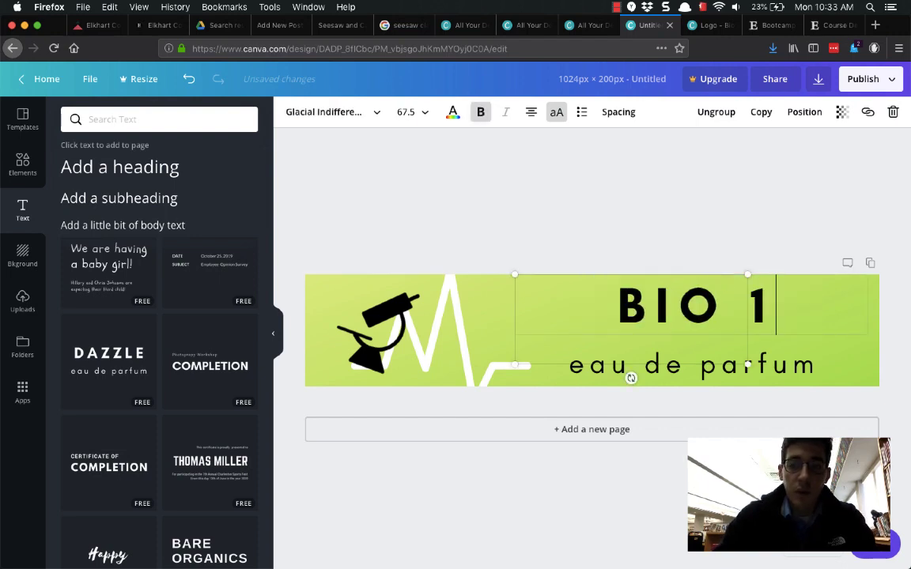
# Step: Delete the eau de parfum subtitle and move the BIO 101 heading to the right side
pyautogui.tripleClick(783, 365)
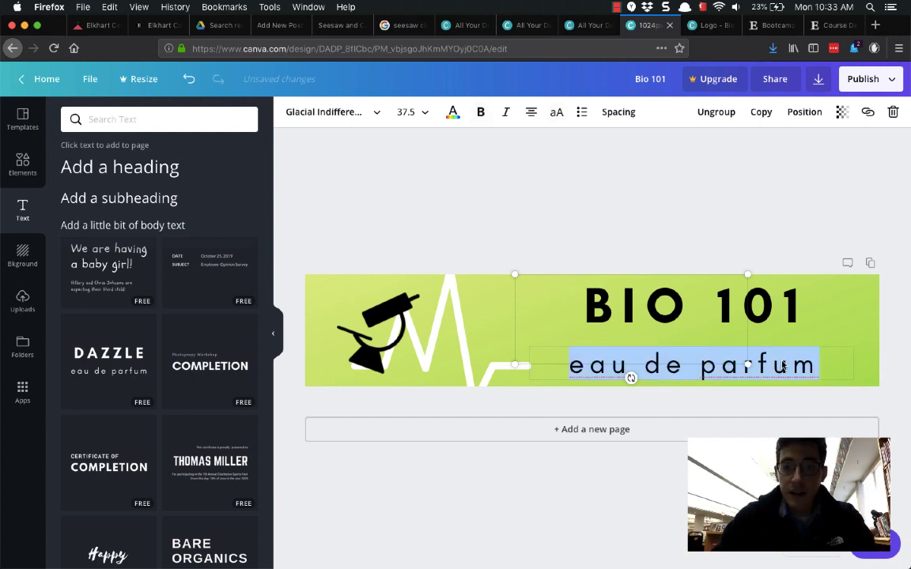
pyautogui.press('BackSpace')
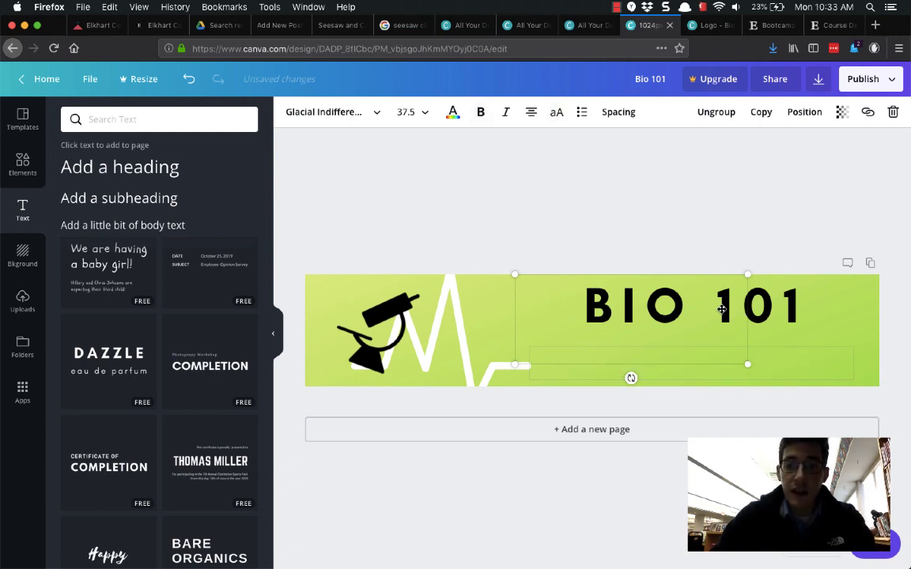
pyautogui.moveTo(725, 310); pyautogui.dragTo(756, 332)
pyautogui.click(626, 178)
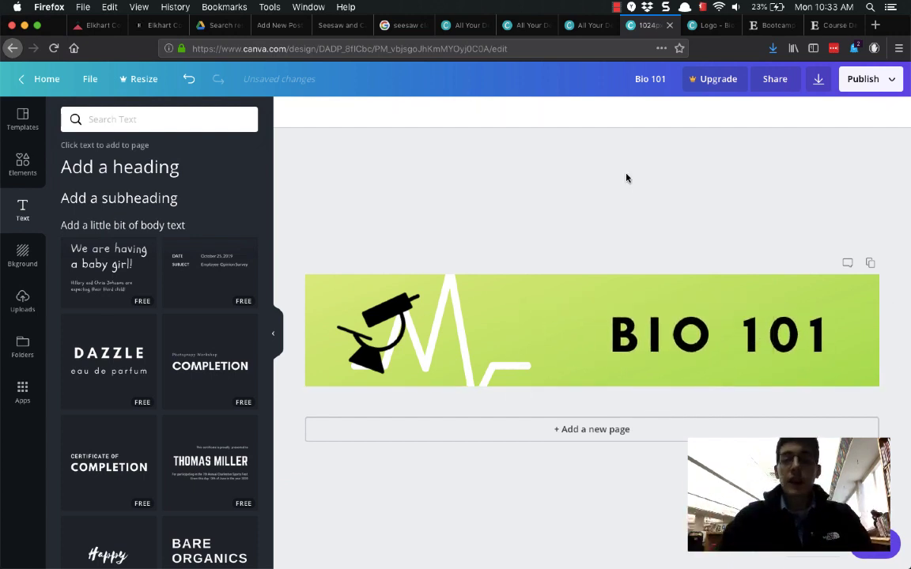
# Step: Download the Bio 101 banner as a PNG image
pyautogui.click(819, 82)
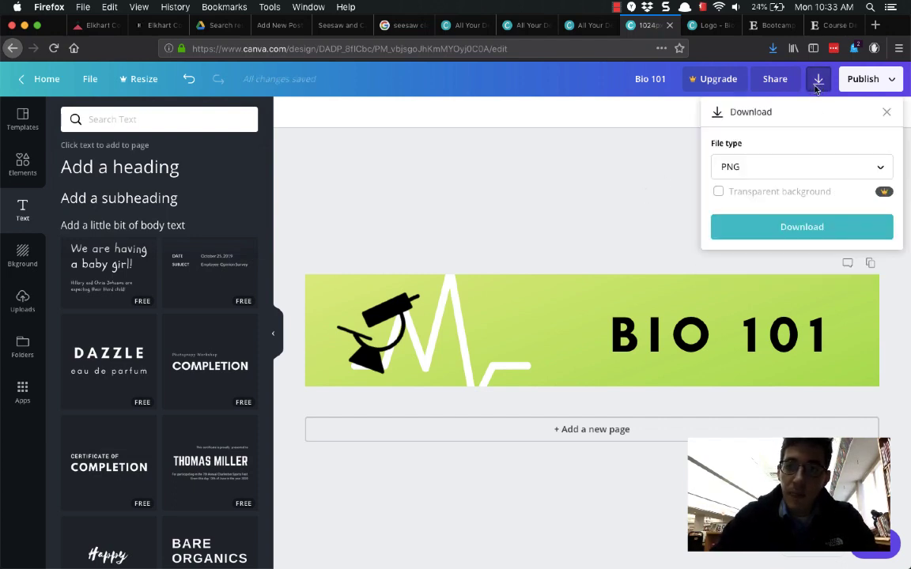
pyautogui.click(784, 174)
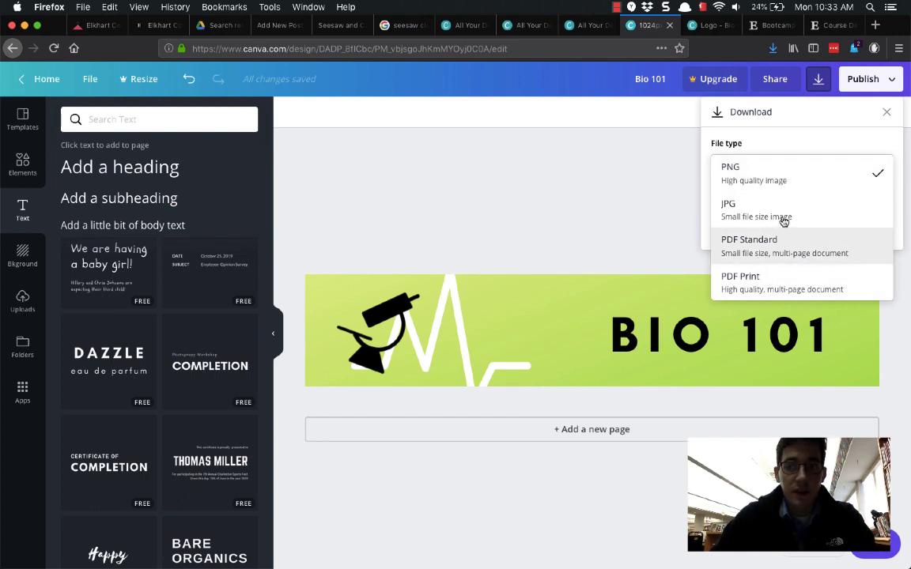
pyautogui.click(782, 179)
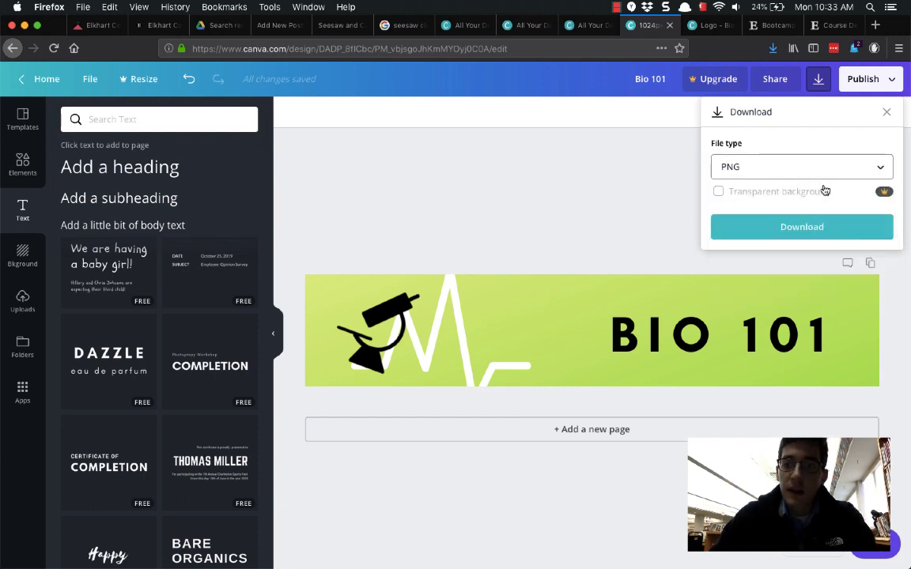
pyautogui.click(824, 229)
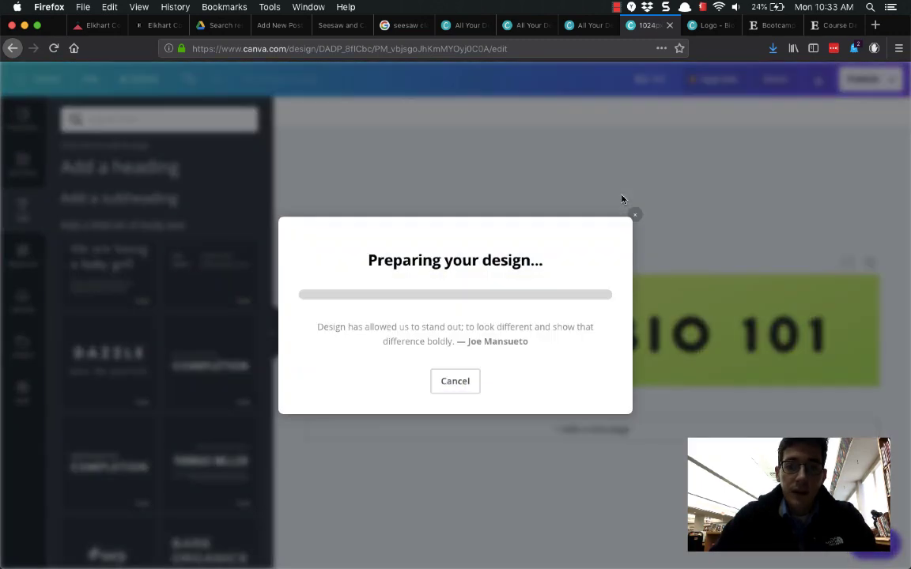